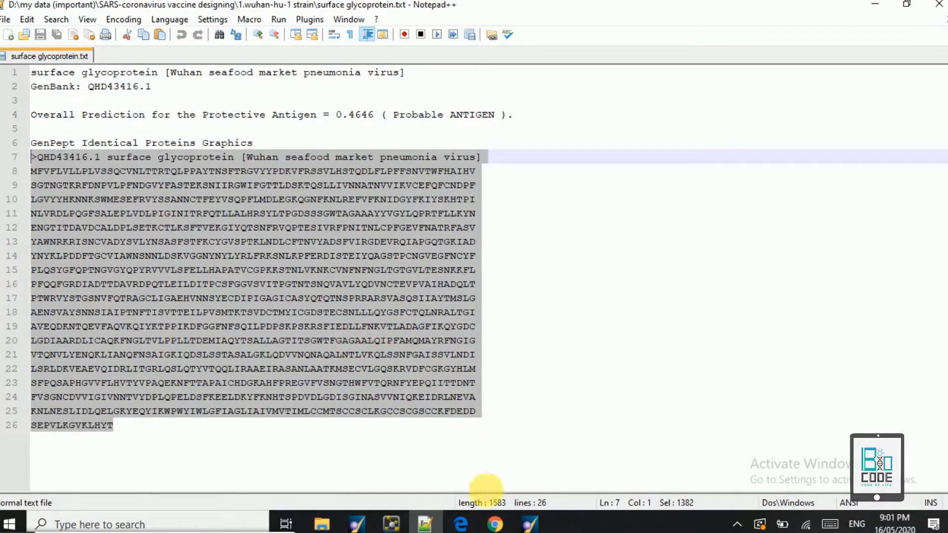
Replace the BLAST query with the copied glycoprotein sequence
click(494, 524)
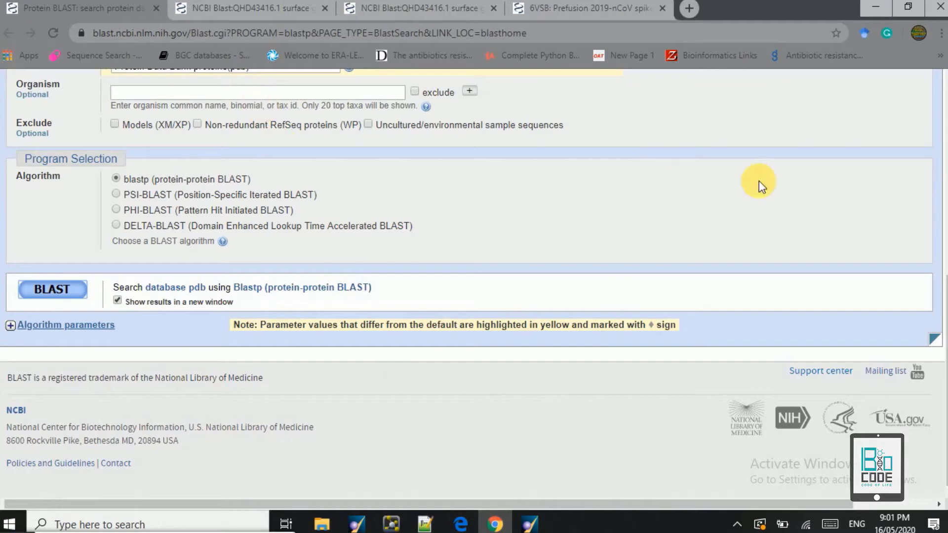
drag(943, 296, 943, 74)
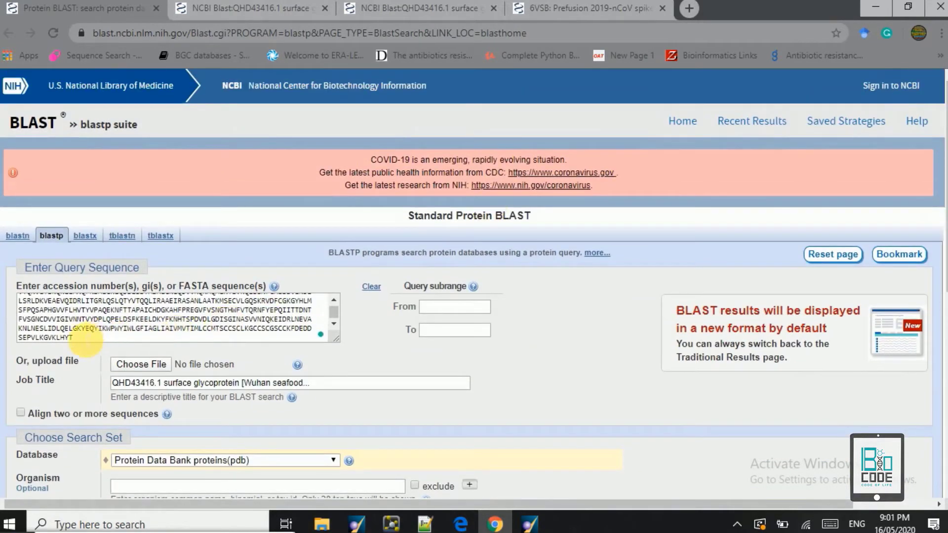
key(ctrl+a)
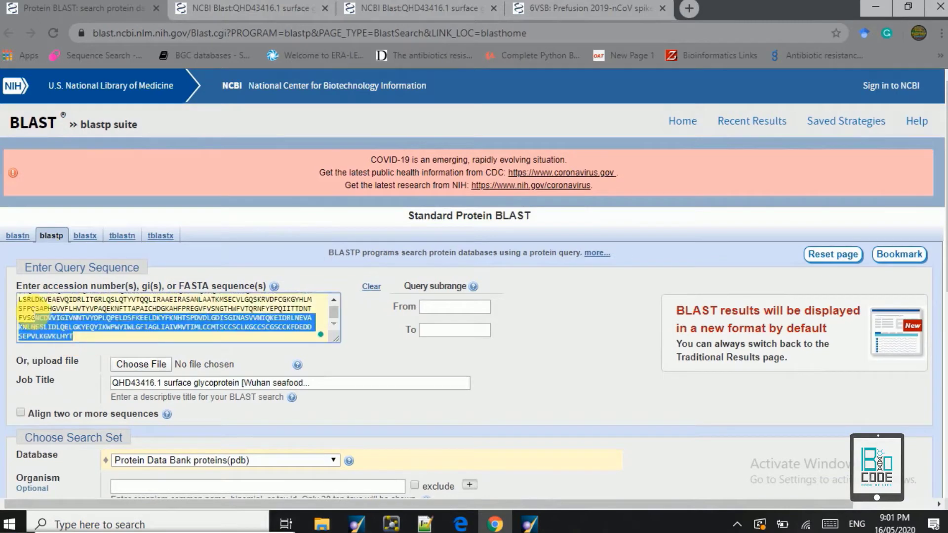
drag(943, 180, 933, 286)
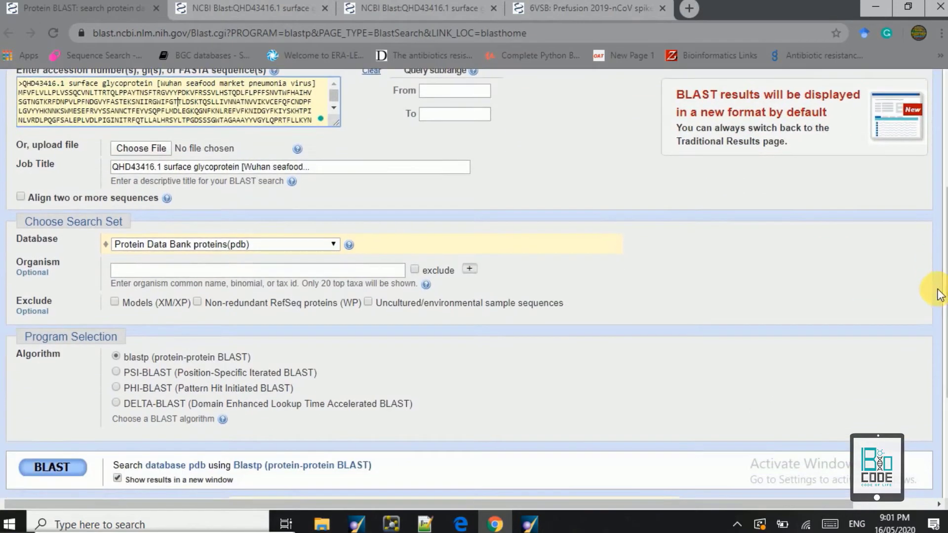
Run blastp against 'Protein Data Bank proteins(pdb)'
click(299, 244)
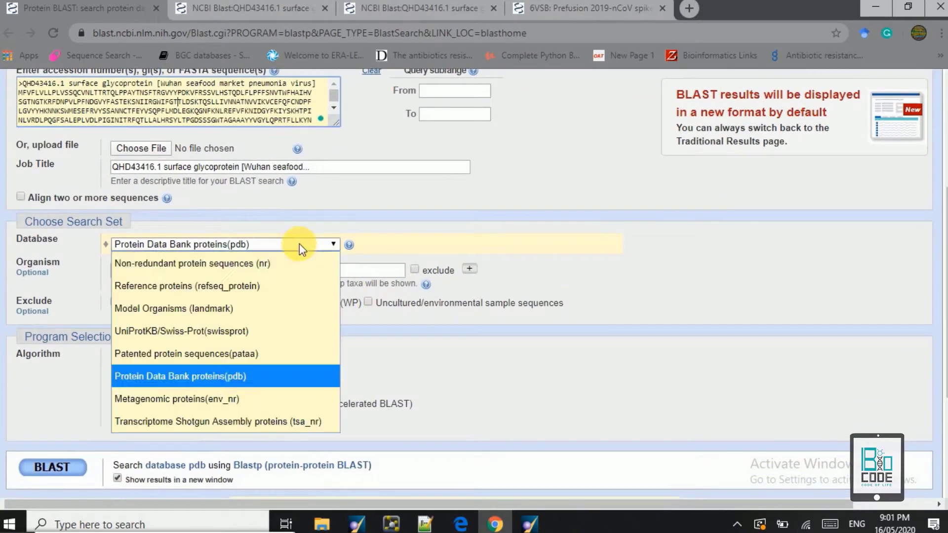
click(183, 375)
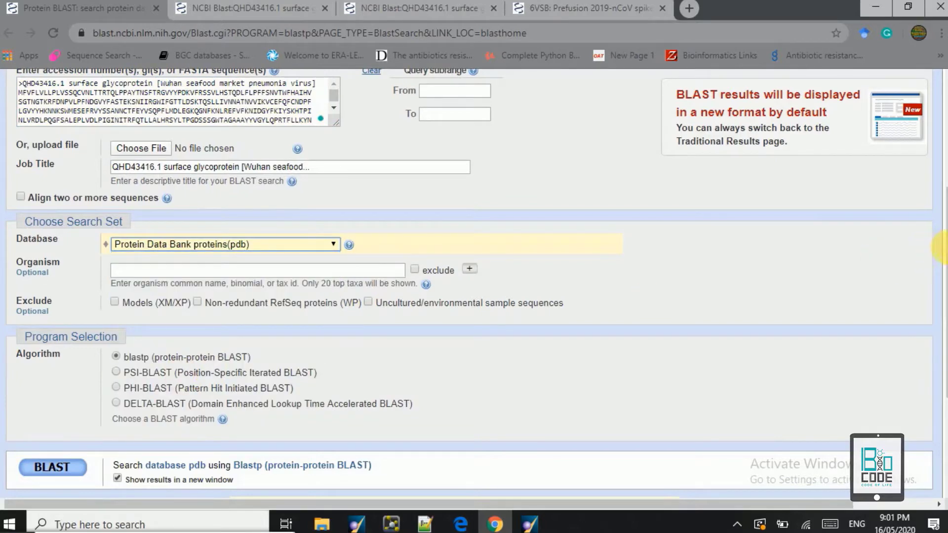
drag(943, 247, 943, 348)
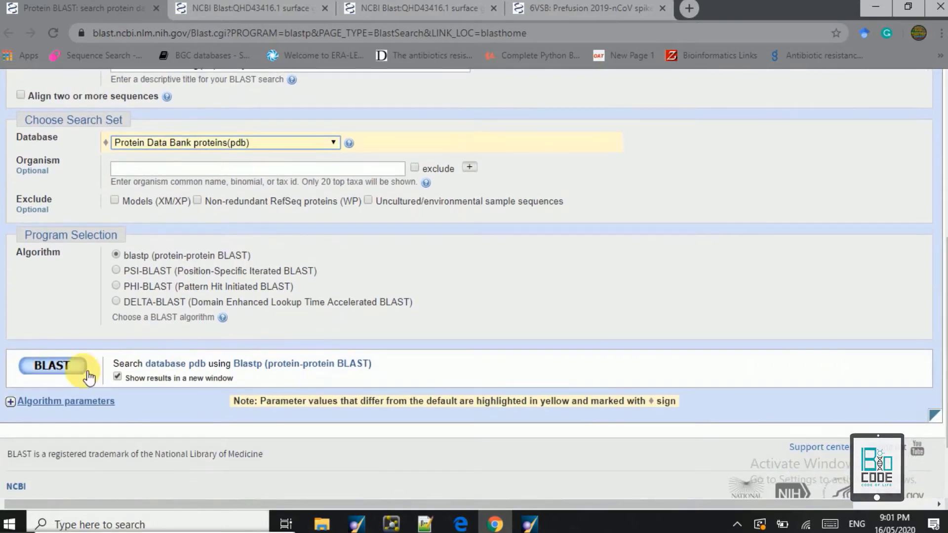
click(70, 369)
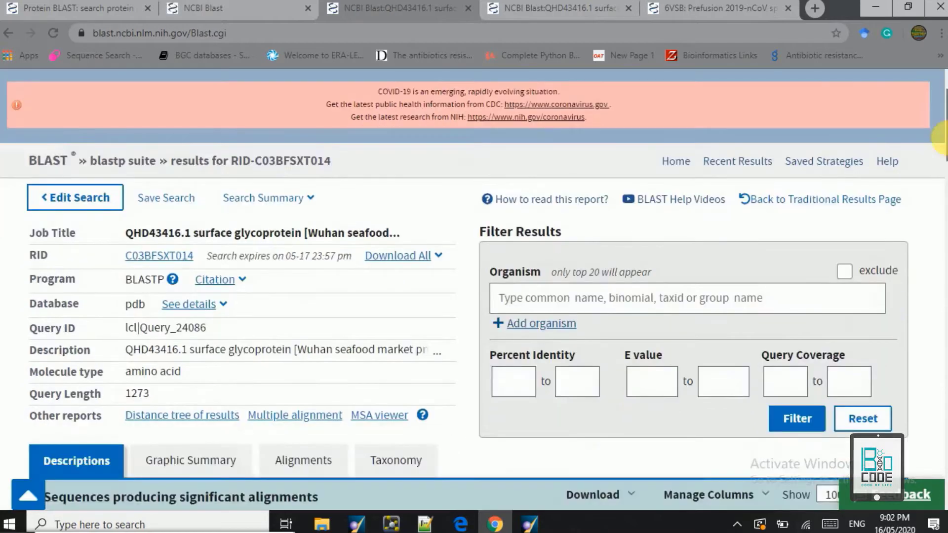
Scroll to the Descriptions table showing 6VSB chain A as the top hit, 99.59% identity
drag(942, 109, 943, 185)
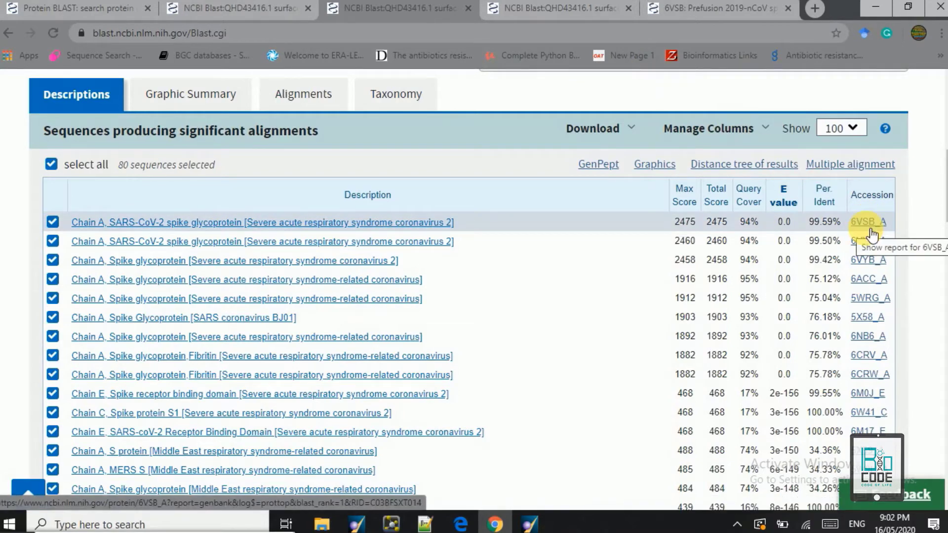
Show the 6VSB structure summary page and cancel the PDB file download
click(710, 5)
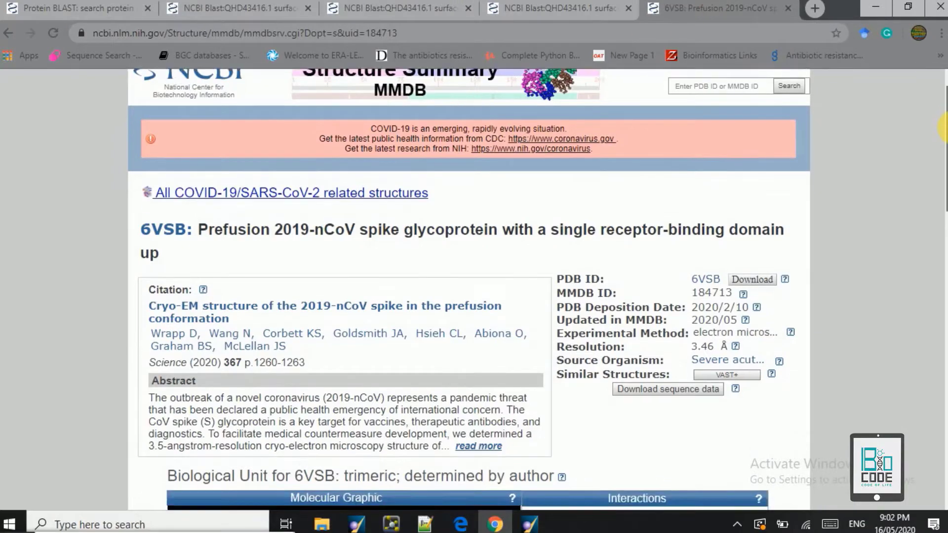
mouse_move(944, 119)
mouse_down()
mouse_move(944, 222)
mouse_move(944, 116)
mouse_up()
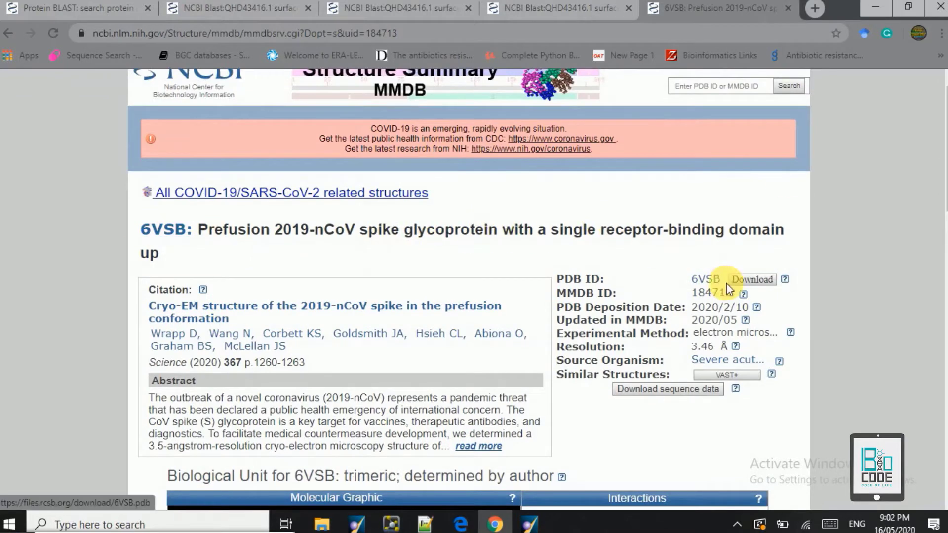
click(753, 285)
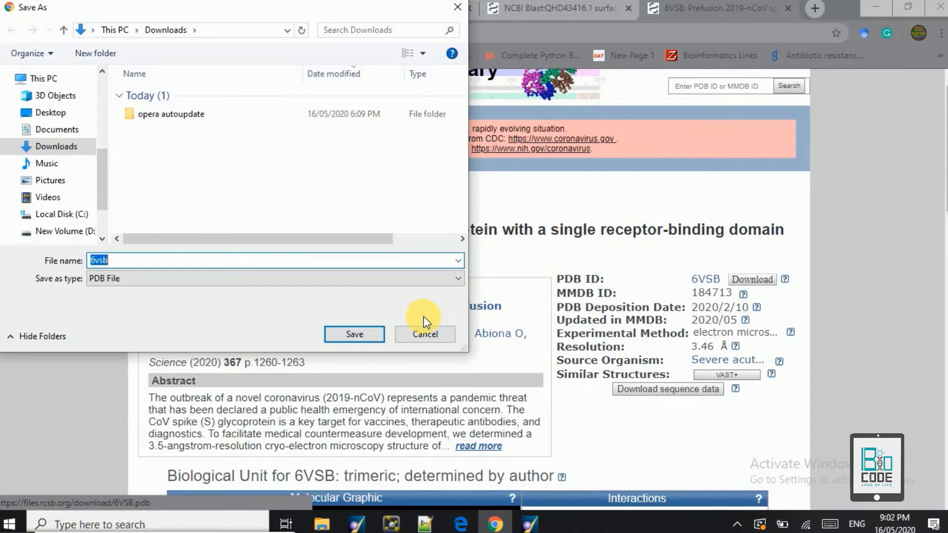
click(425, 336)
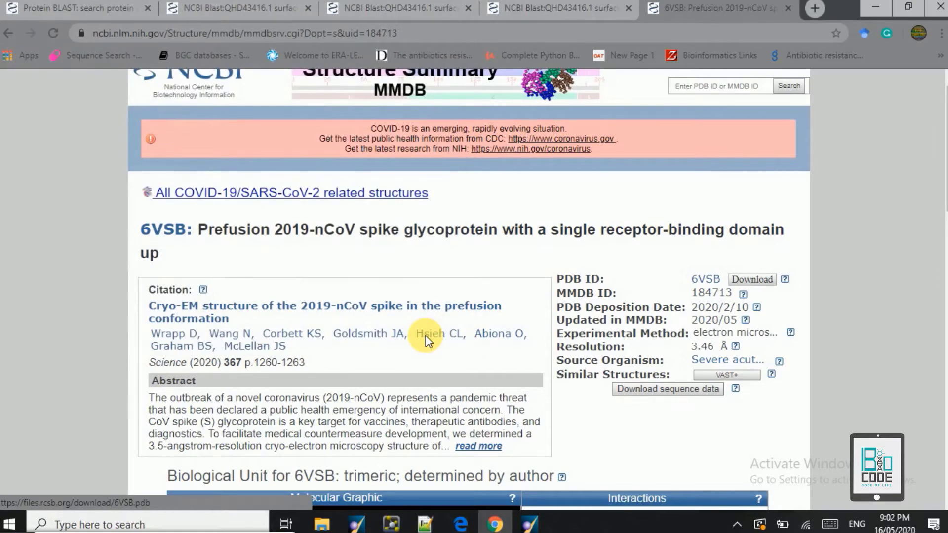
In MOE, browse File > Open to the Desktop, then dismiss it without loading anything
click(528, 523)
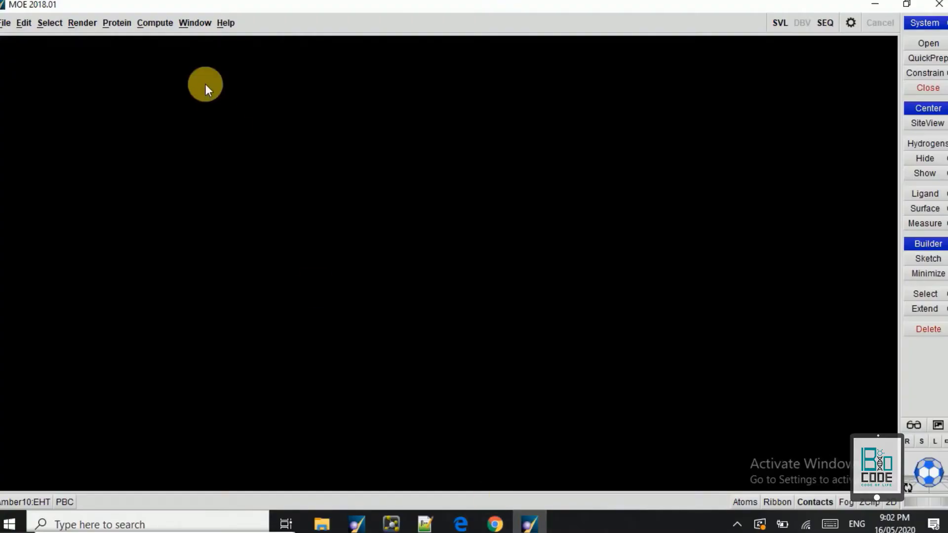
click(6, 23)
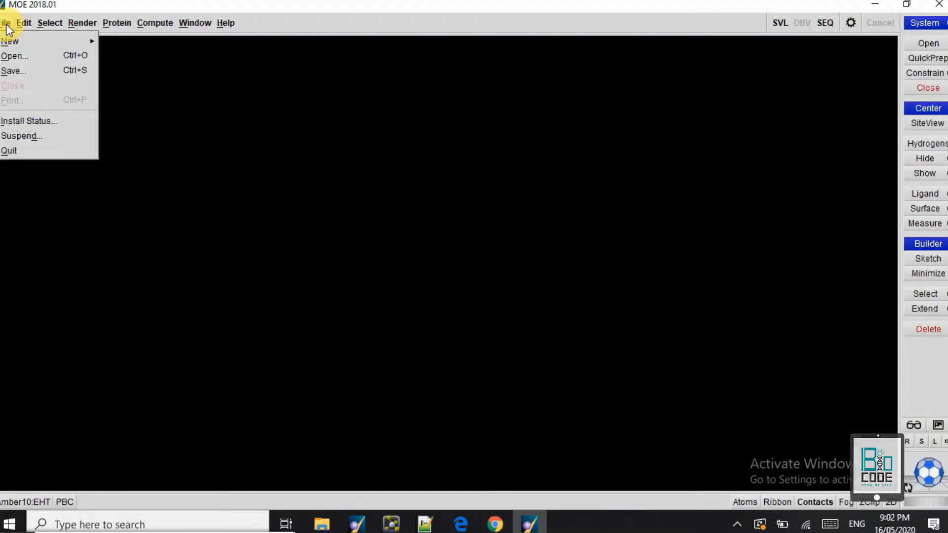
click(22, 56)
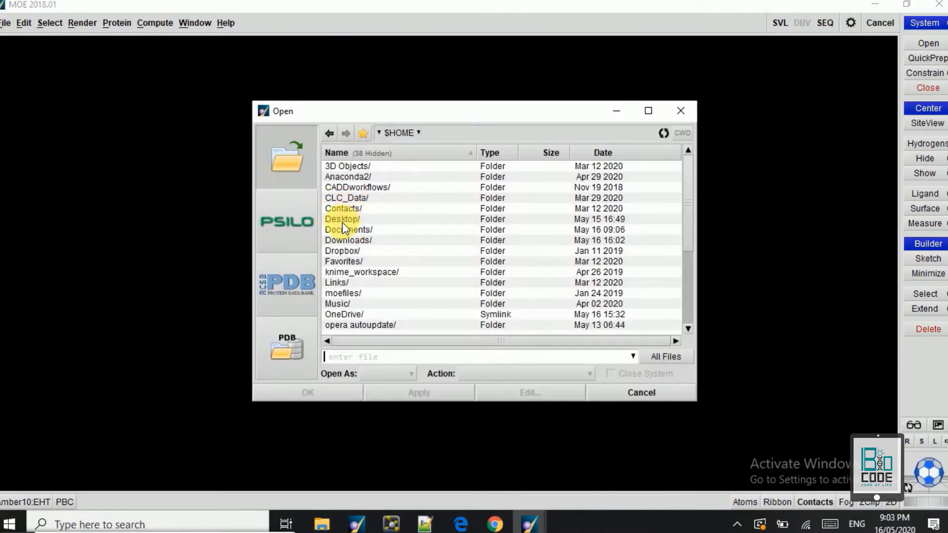
double_click(343, 219)
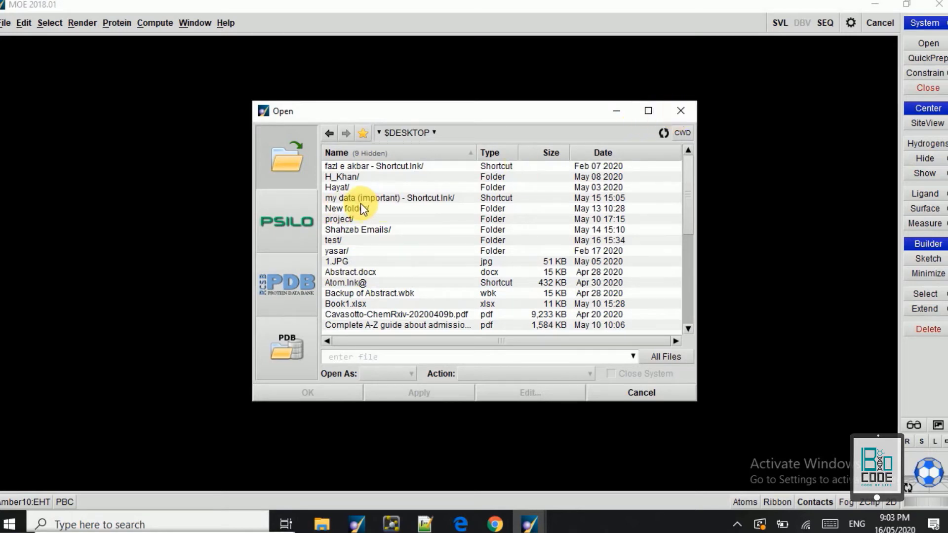
click(683, 111)
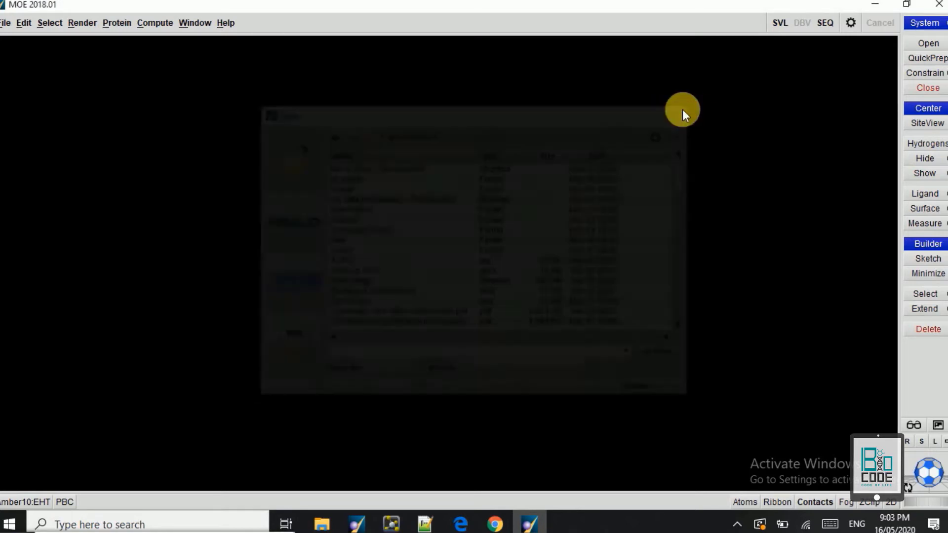
click(425, 527)
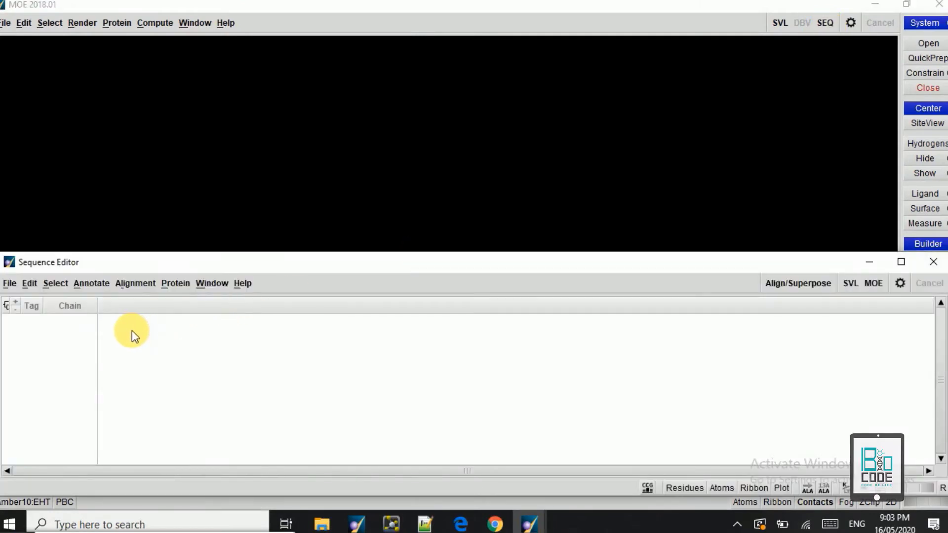
key(ctrl+v)
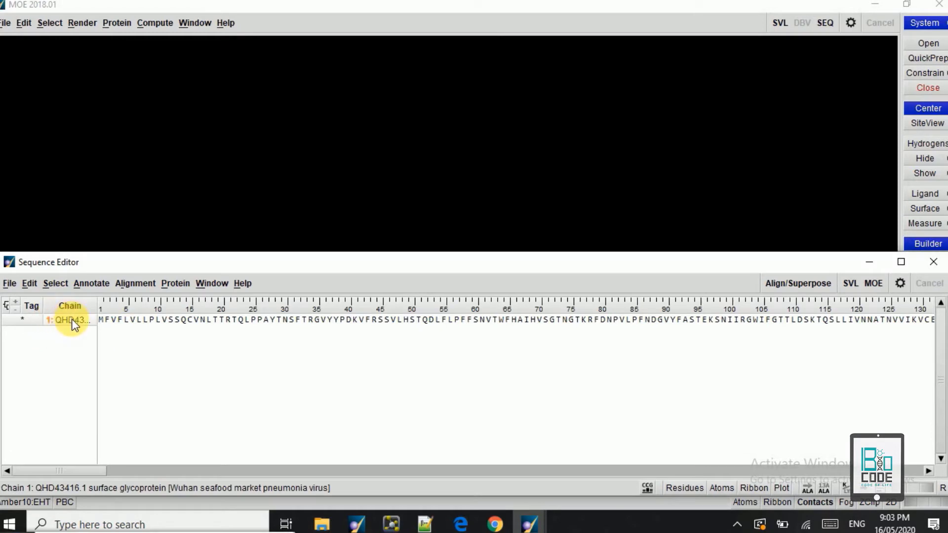
click(72, 320)
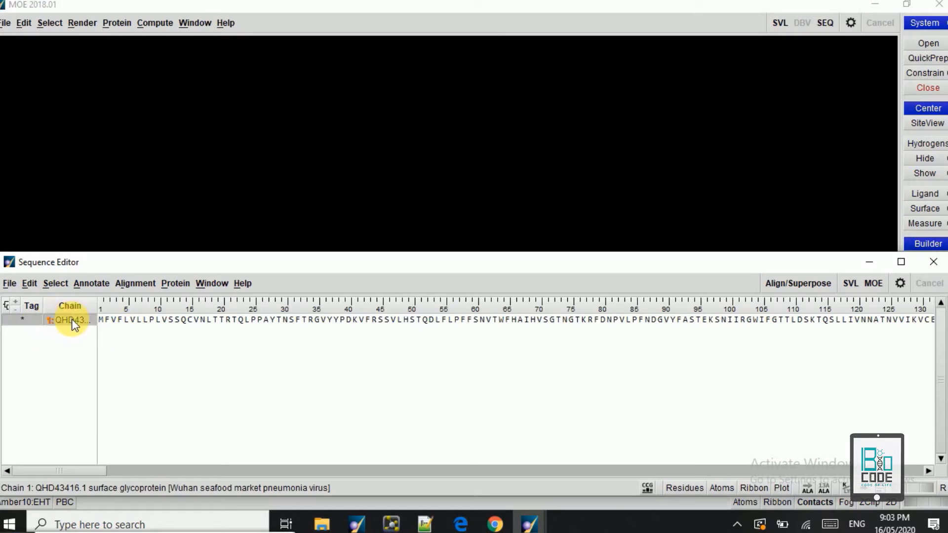
click(107, 319)
click(100, 320)
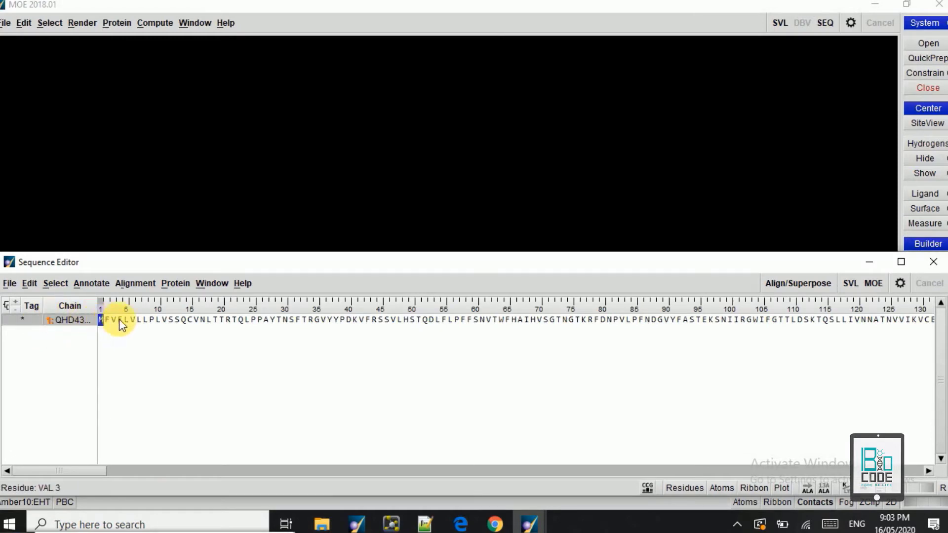
shift+click(546, 320)
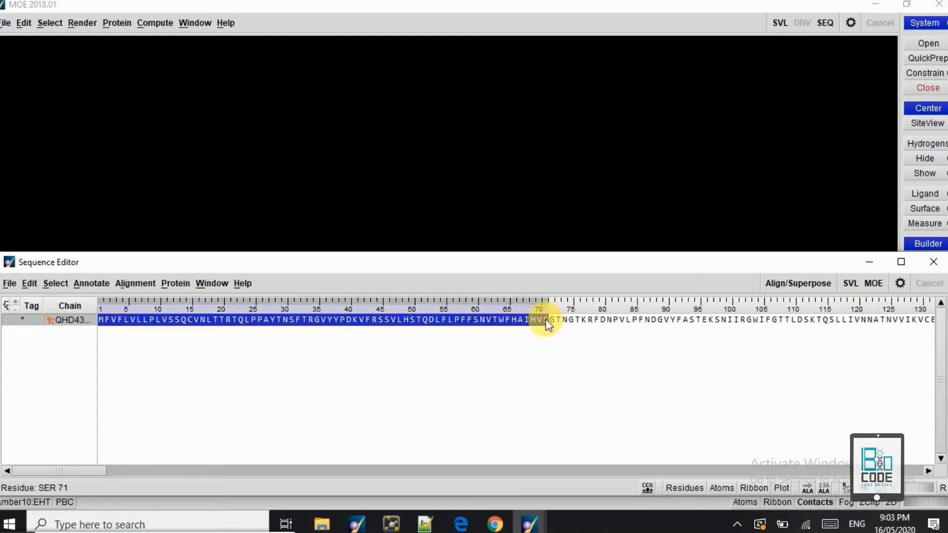
shift+click(691, 320)
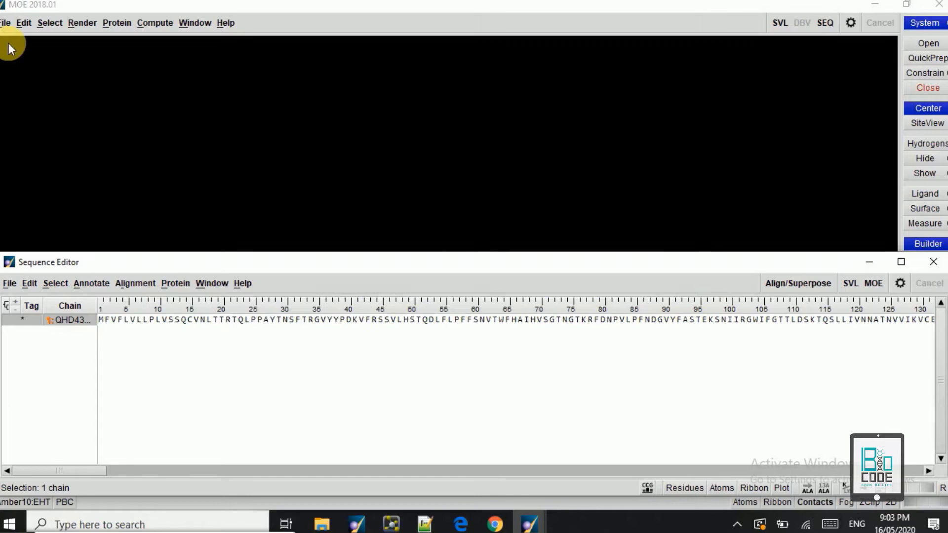
Close the Sequence Editor to return to MOE's main window
click(9, 288)
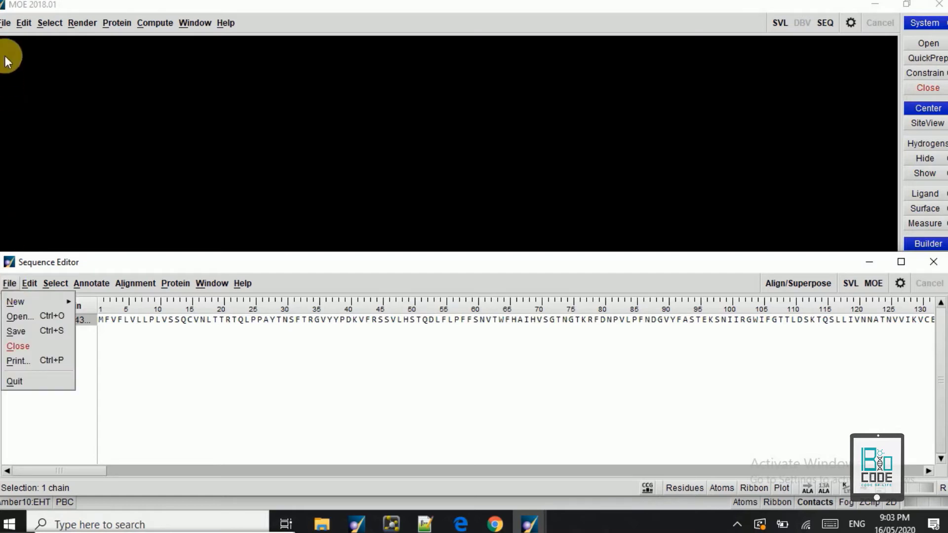
click(5, 27)
click(5, 27)
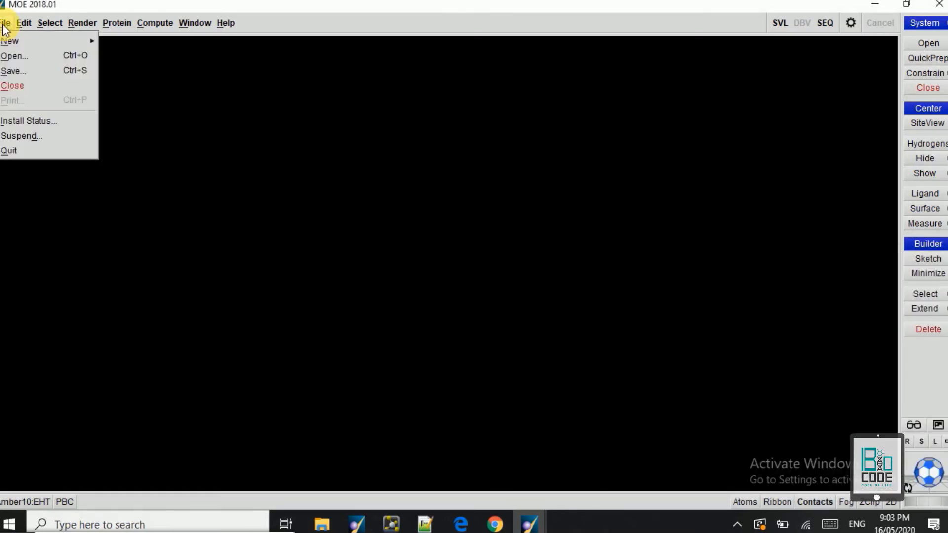
Load Desktop/test/6vsb.pdb into MOE with default Load PDB File options
click(22, 51)
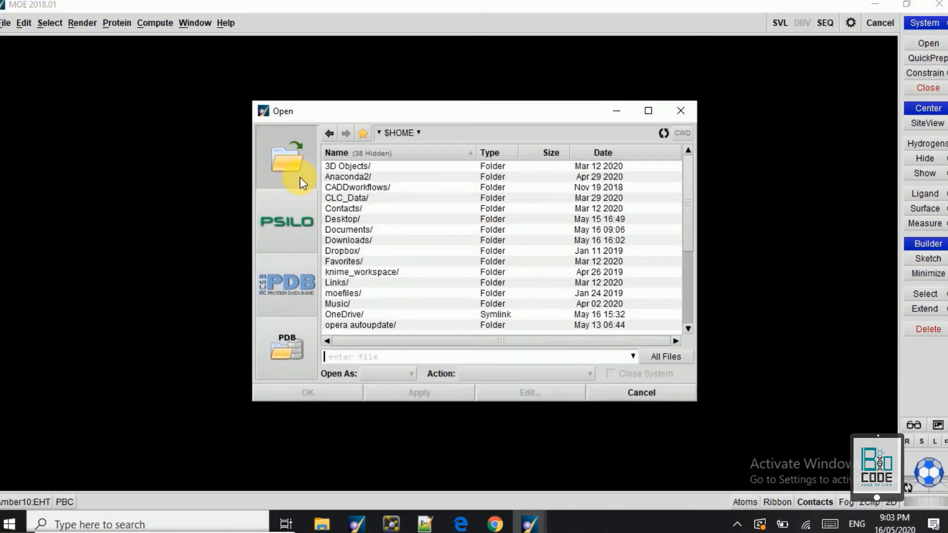
double_click(353, 217)
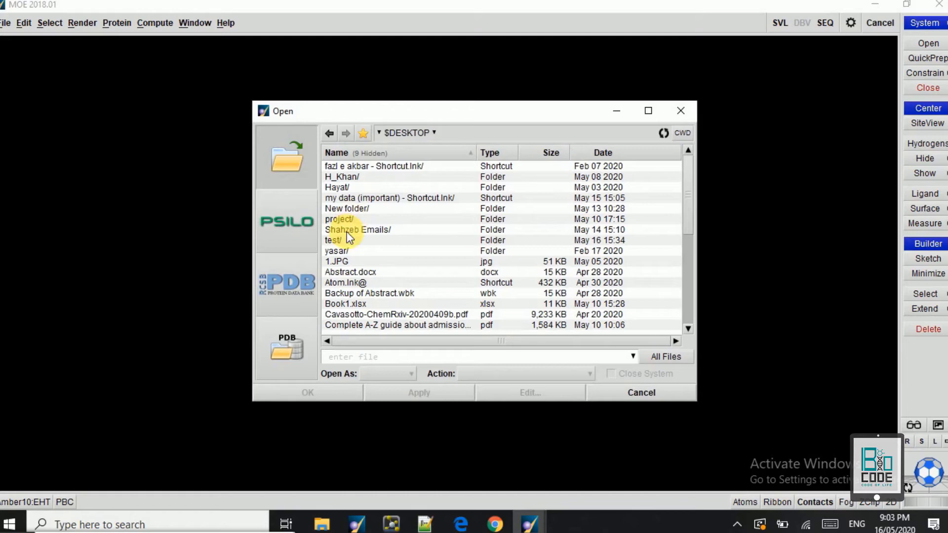
double_click(334, 240)
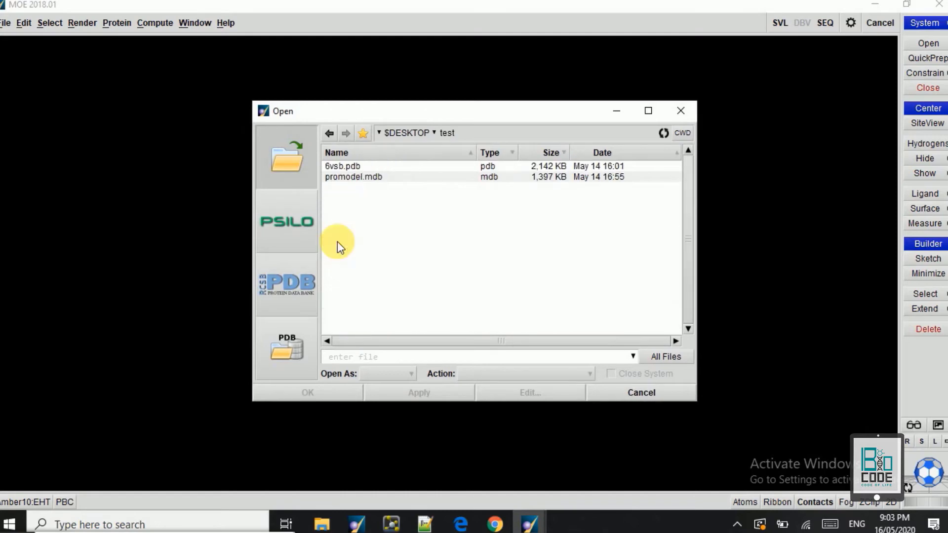
double_click(348, 167)
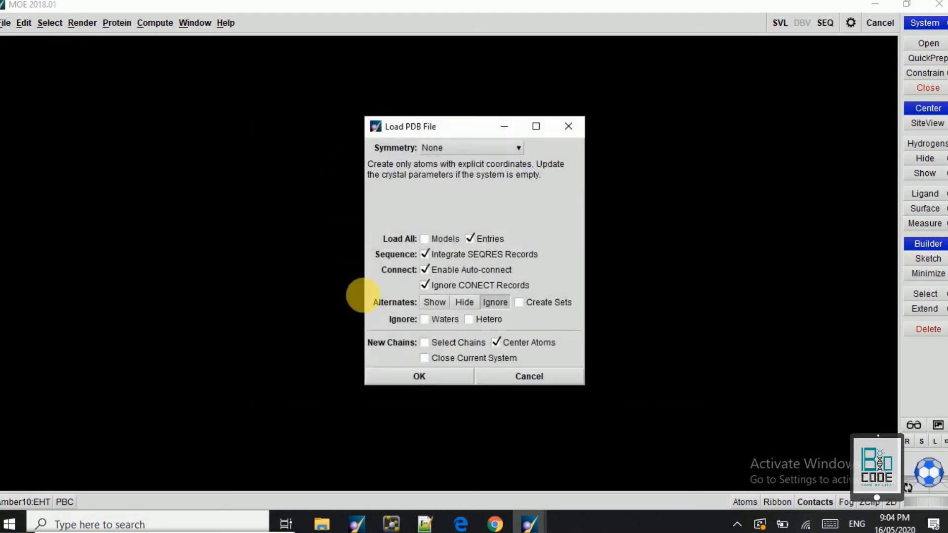
click(420, 376)
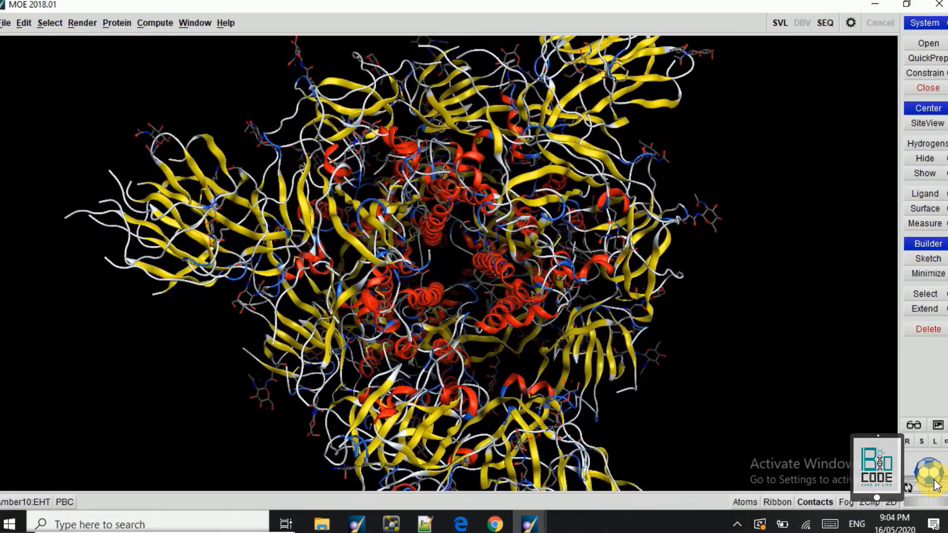
drag(936, 487, 944, 494)
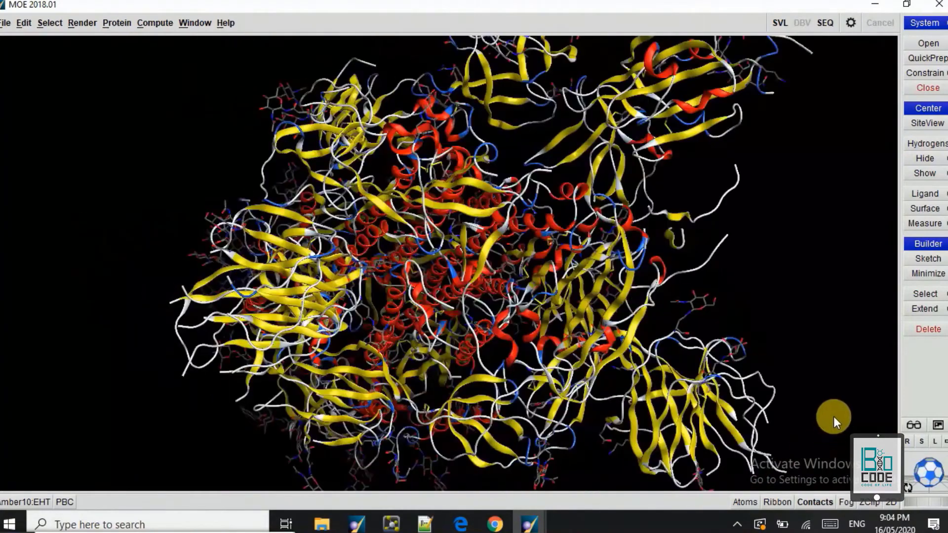
click(858, 422)
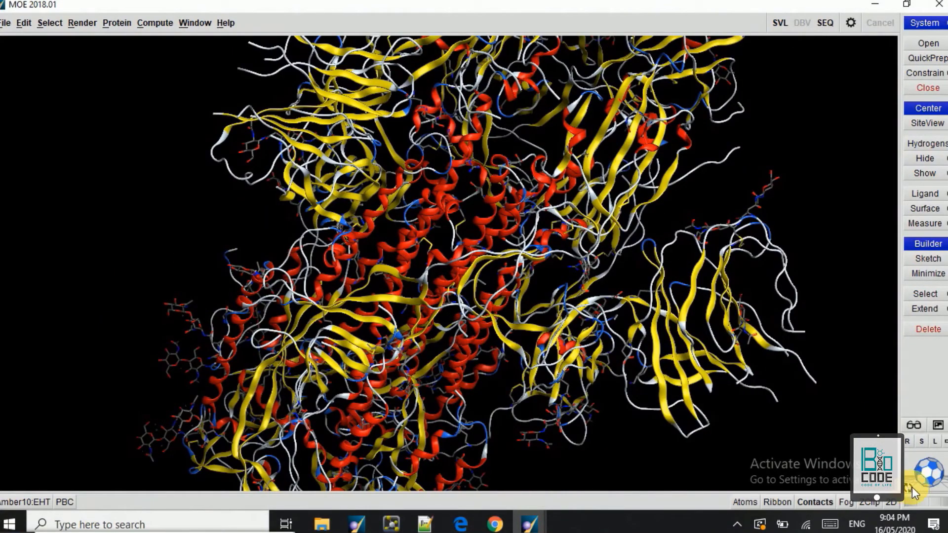
mouse_move(913, 476)
mouse_down()
mouse_move(929, 522)
mouse_move(791, 404)
mouse_move(682, 507)
mouse_move(824, 417)
mouse_move(872, 437)
mouse_move(919, 480)
mouse_up()
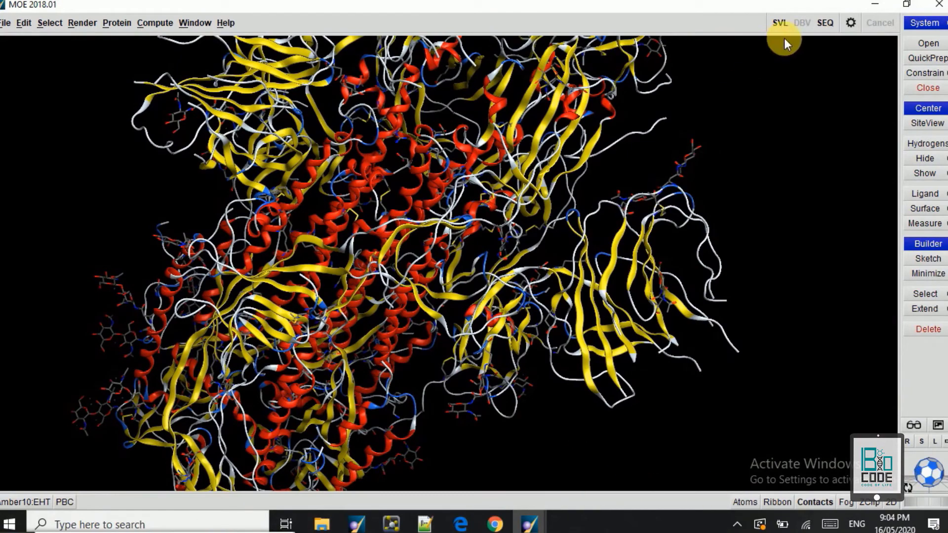
Delete glycan chains 5–7 from 6vsb in the Sequence Editor, then hide the editor
click(826, 22)
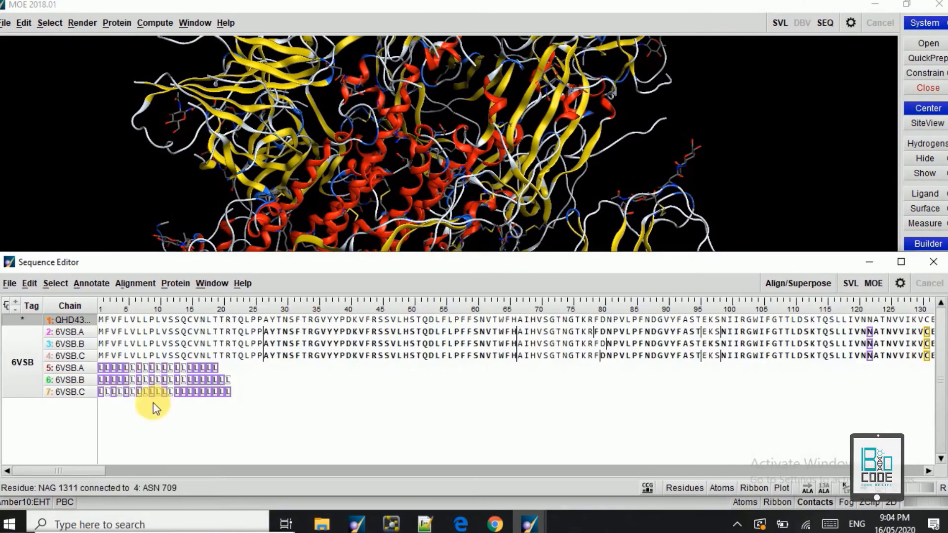
click(83, 331)
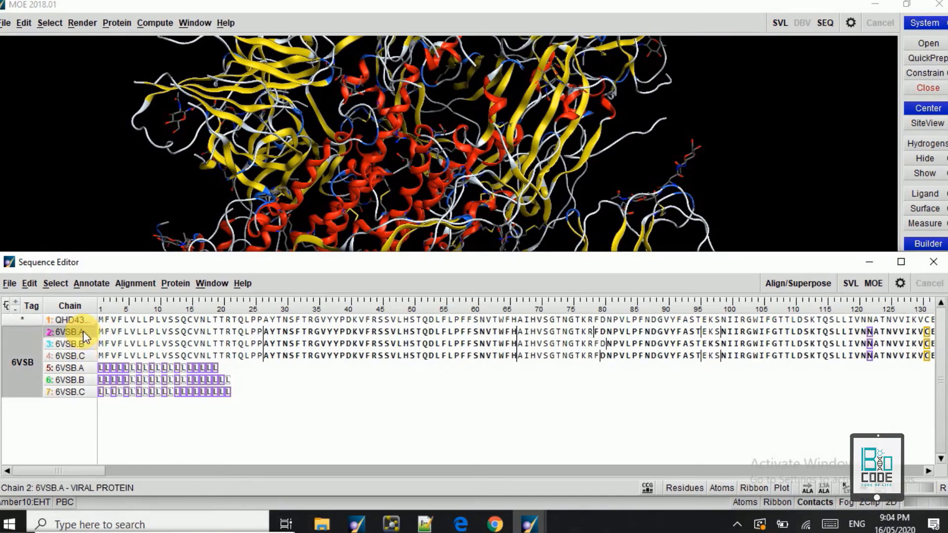
click(81, 366)
drag(80, 366, 72, 400)
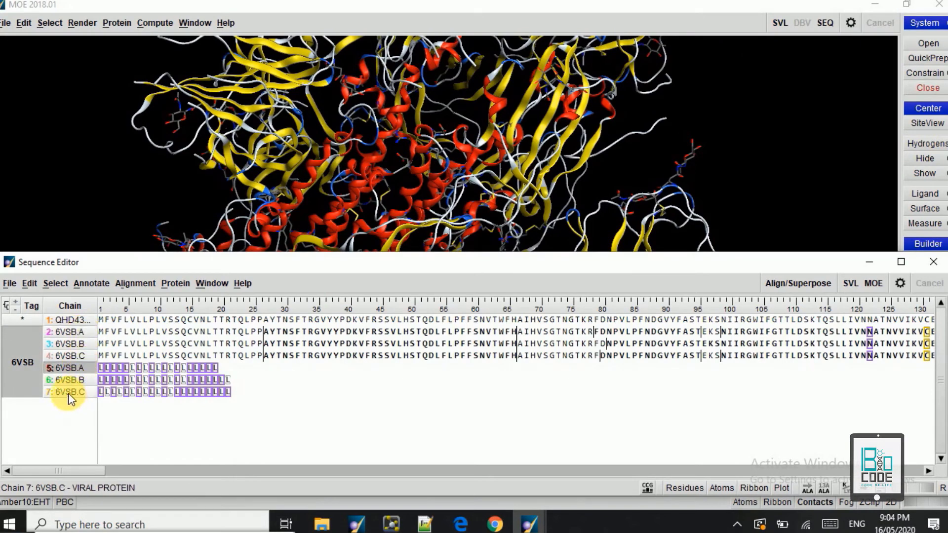
key(Delete)
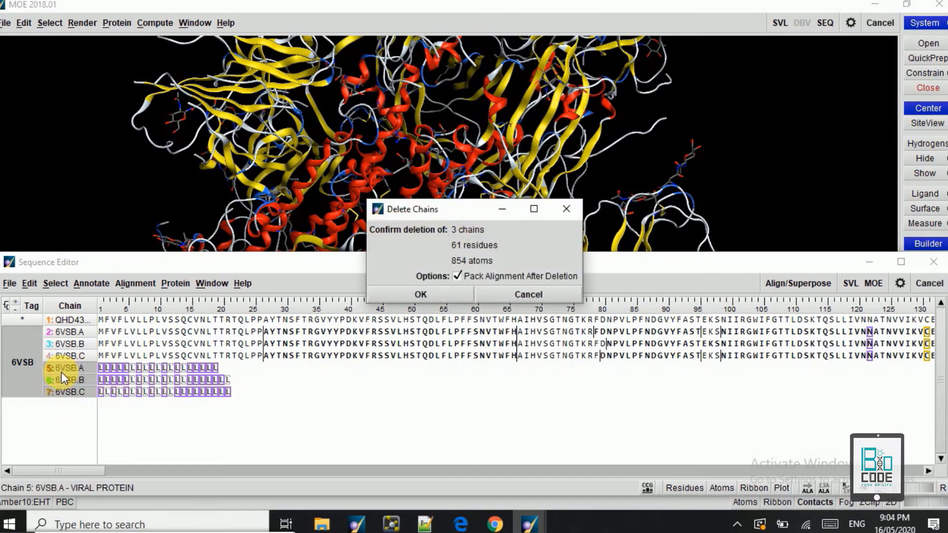
click(448, 291)
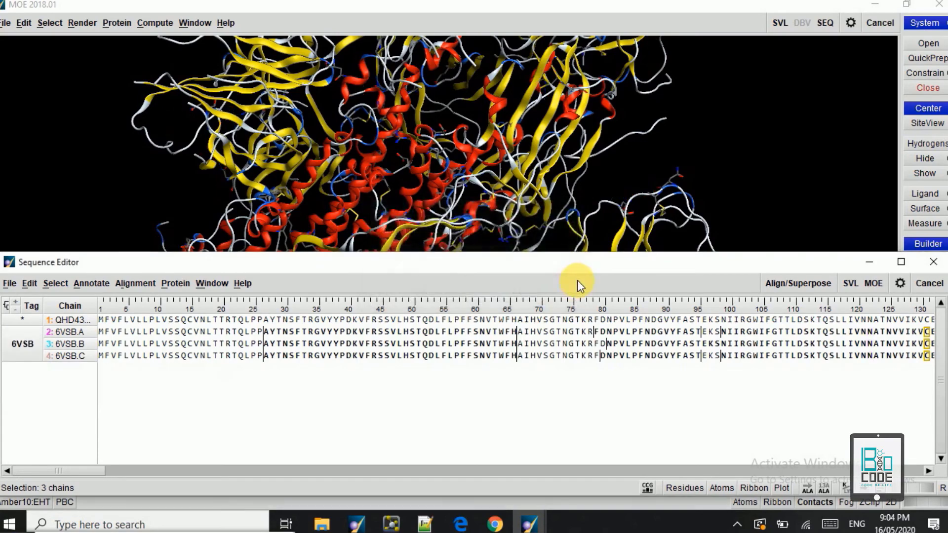
click(868, 260)
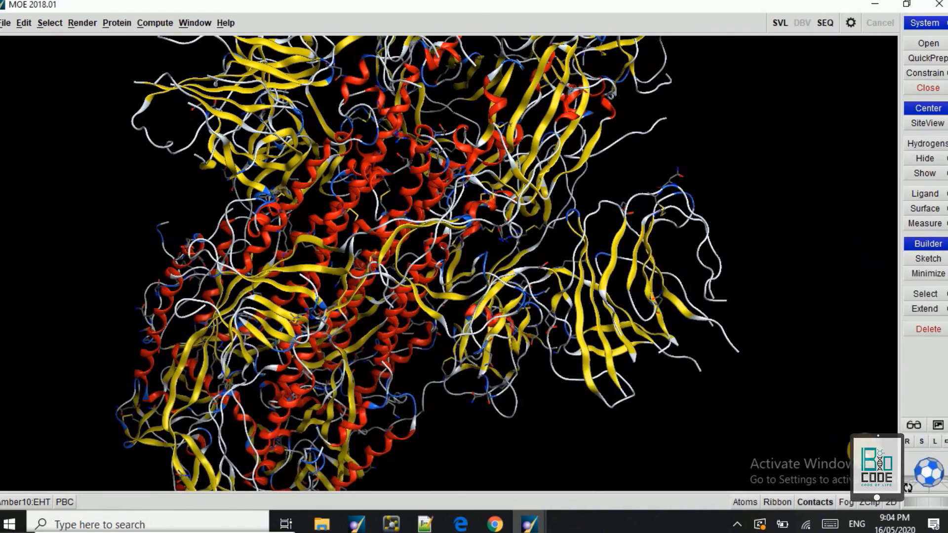
Reopen the Sequence Editor and open the Alignment > Align/Superpose panel
mouse_move(928, 475)
mouse_down()
mouse_move(771, 492)
mouse_move(893, 508)
mouse_up()
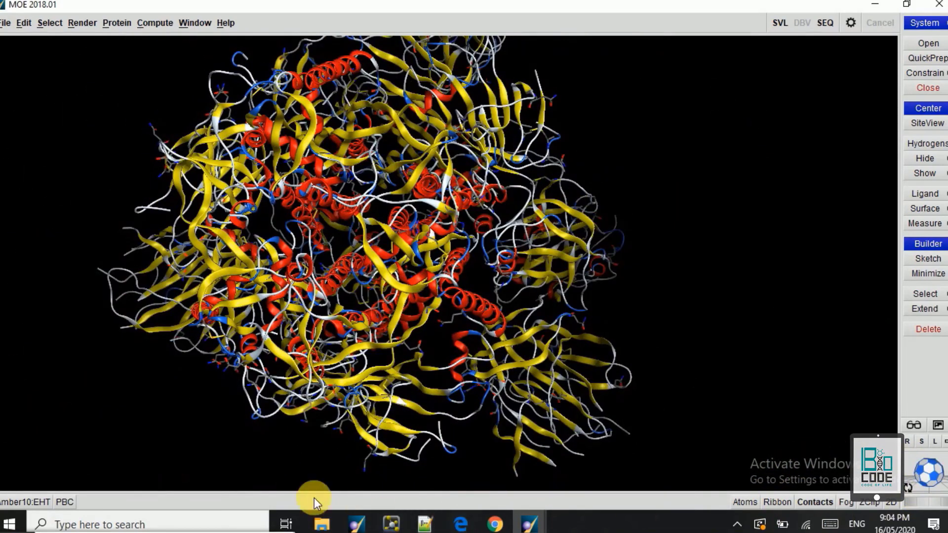
click(829, 25)
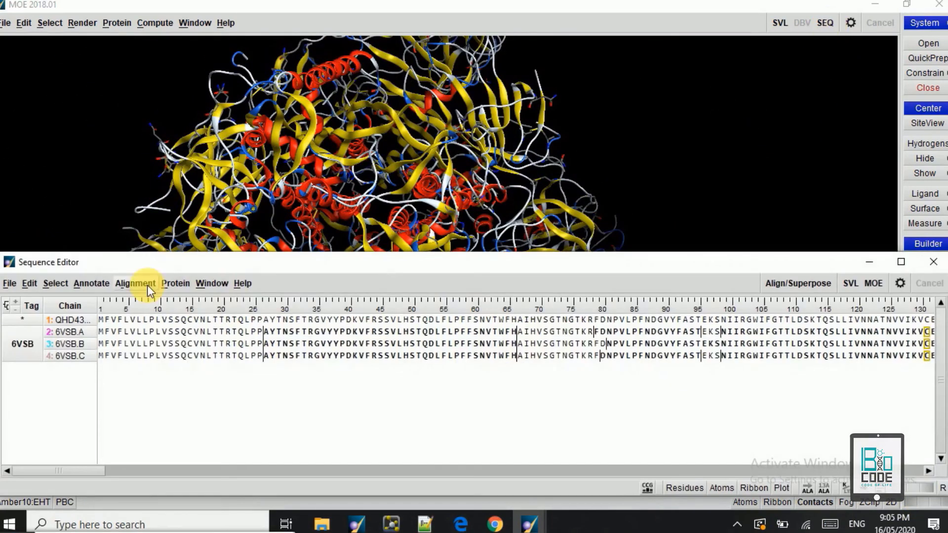
click(147, 285)
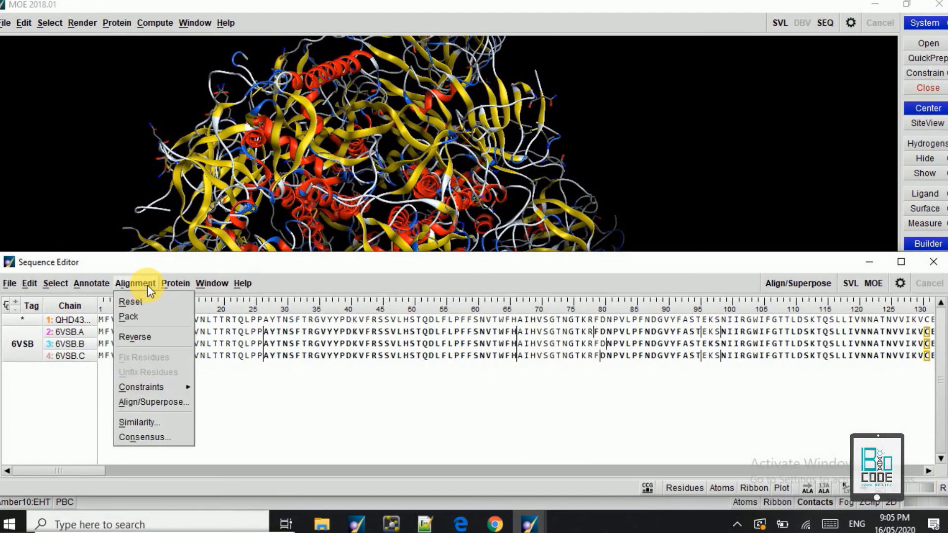
click(163, 400)
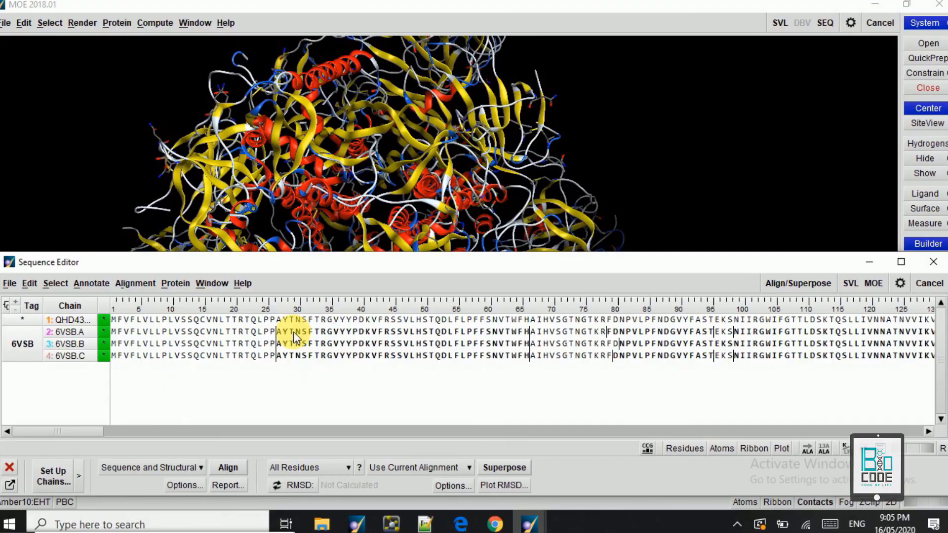